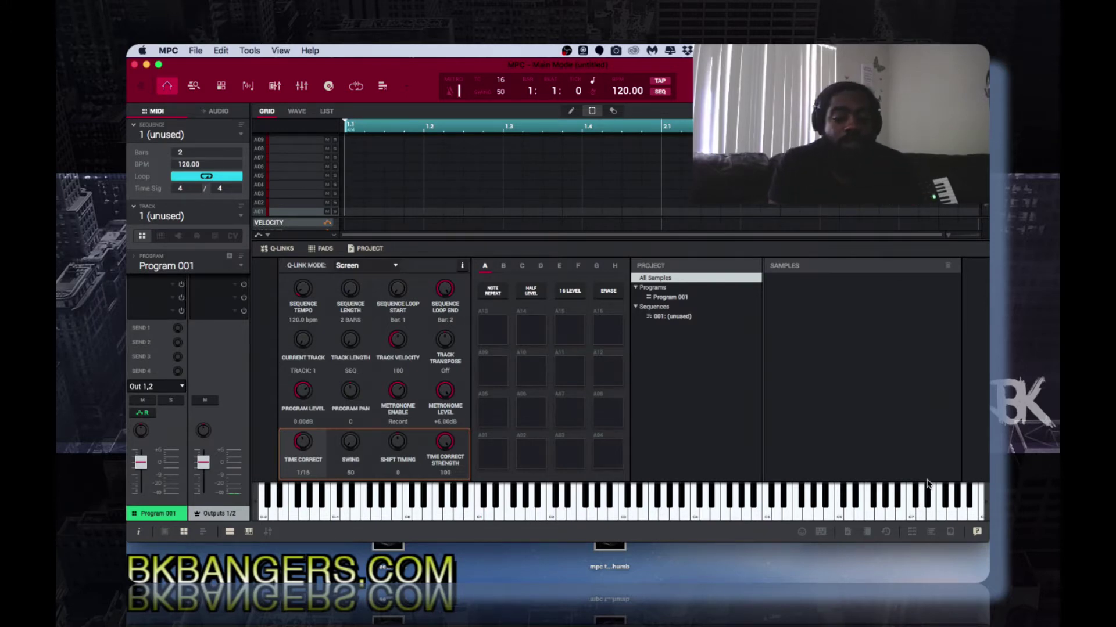
Switch to Finder's Downloads folder, which lists the SoulProviderMAC.pkg installer.
key("super+Tab")
key("super+Tab")
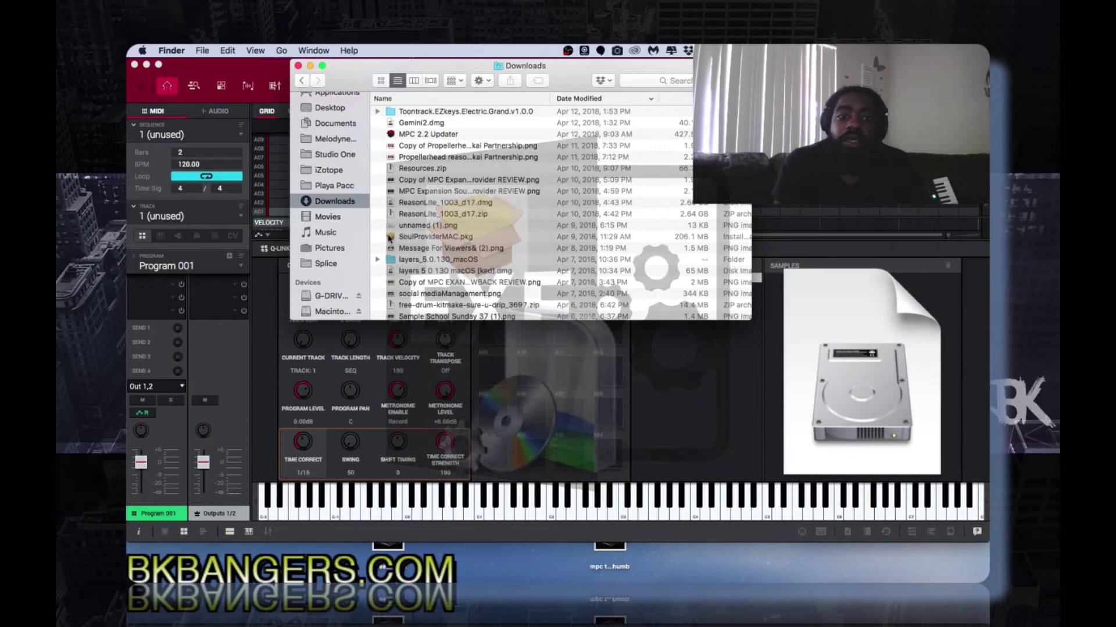
Run SoulProviderMAC.pkg through the welcome and license pages, agree to the terms, then quit Installer.
left_click(393, 238)
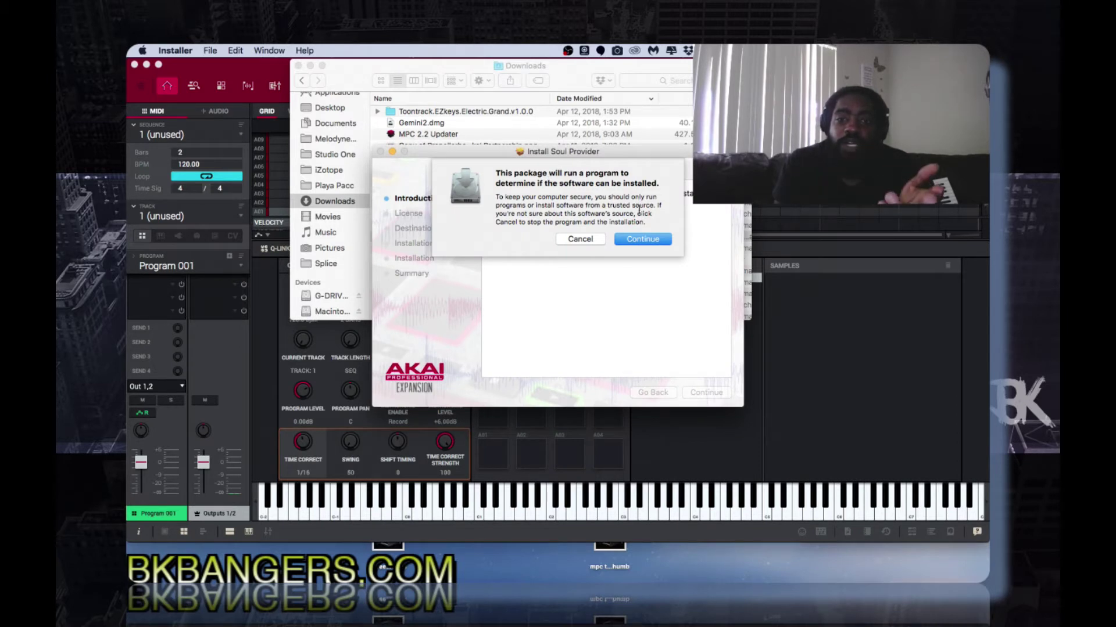
left_click(634, 241)
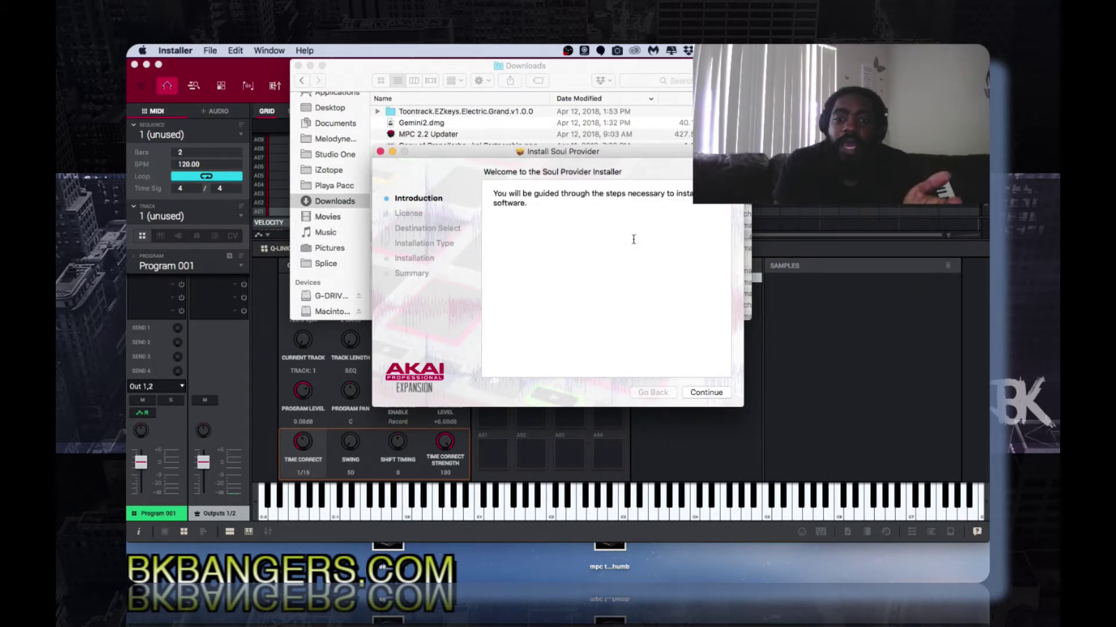
left_click(707, 393)
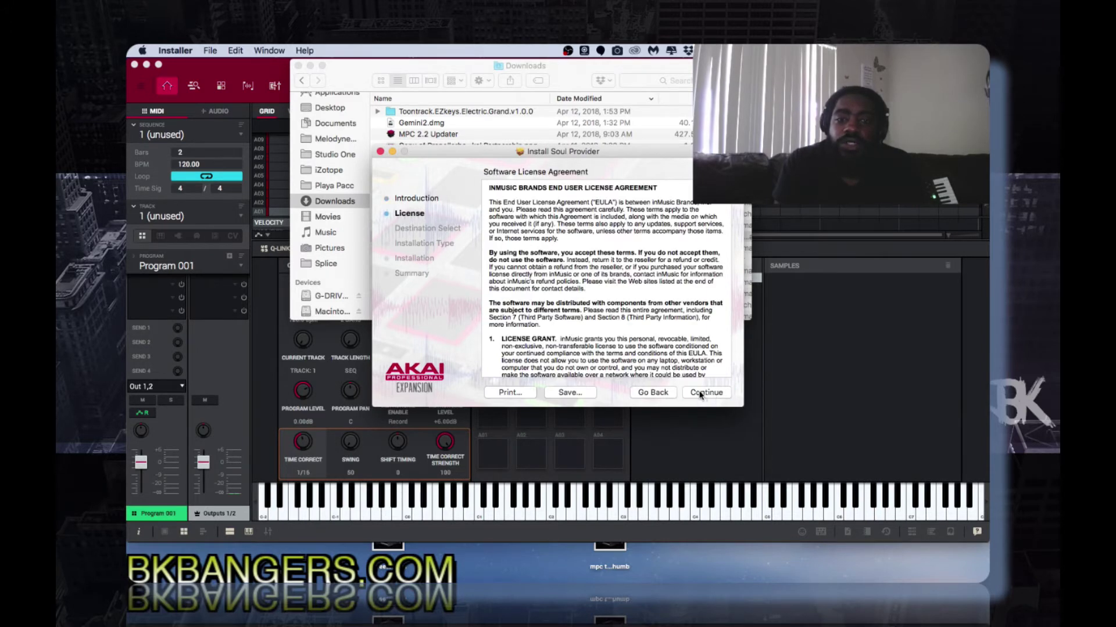
scroll(665, 367, "down", 10)
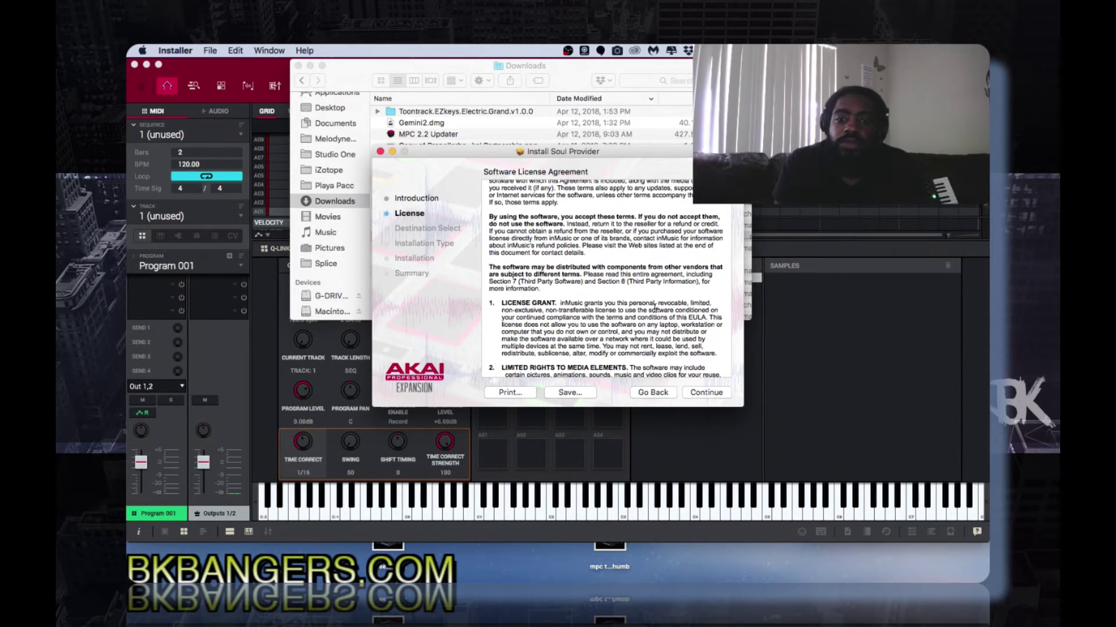
right_click(664, 346)
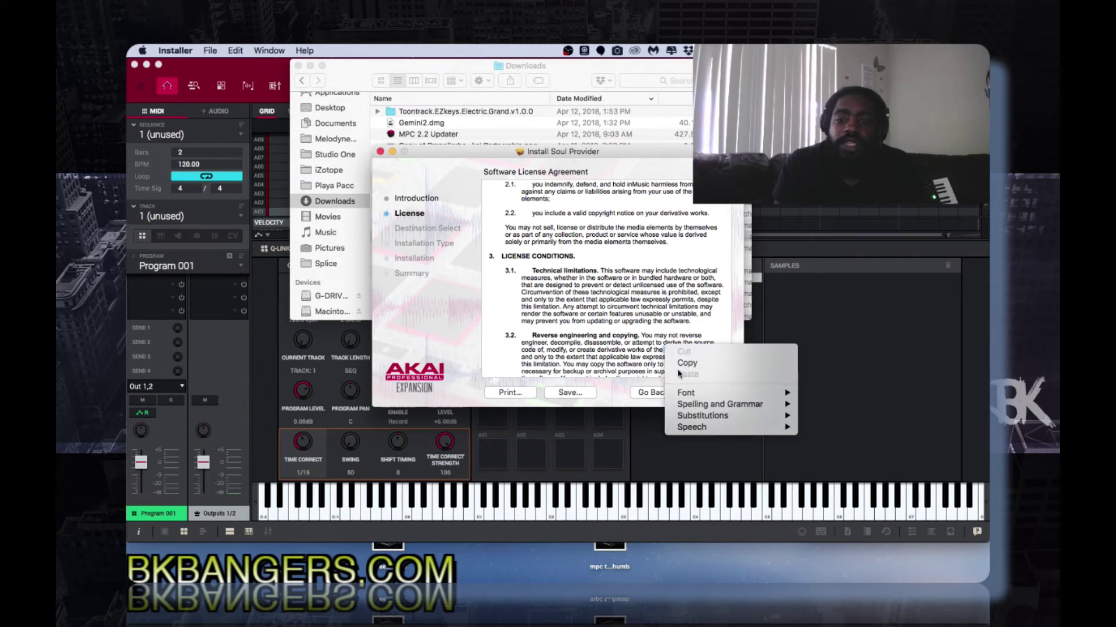
left_click(655, 359)
left_click(705, 393)
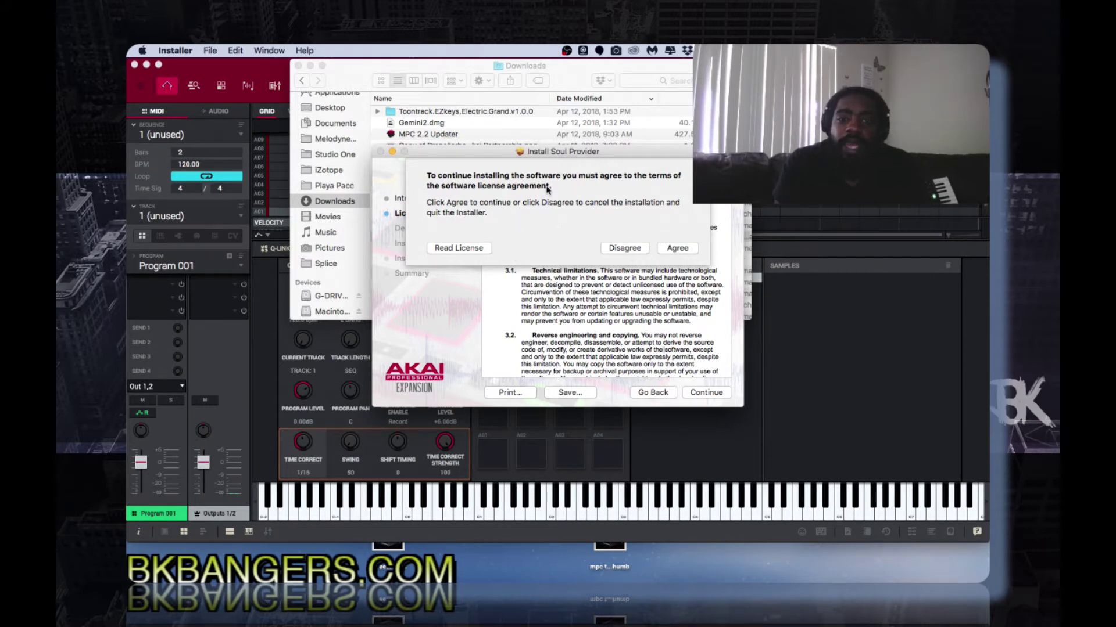
left_click(668, 248)
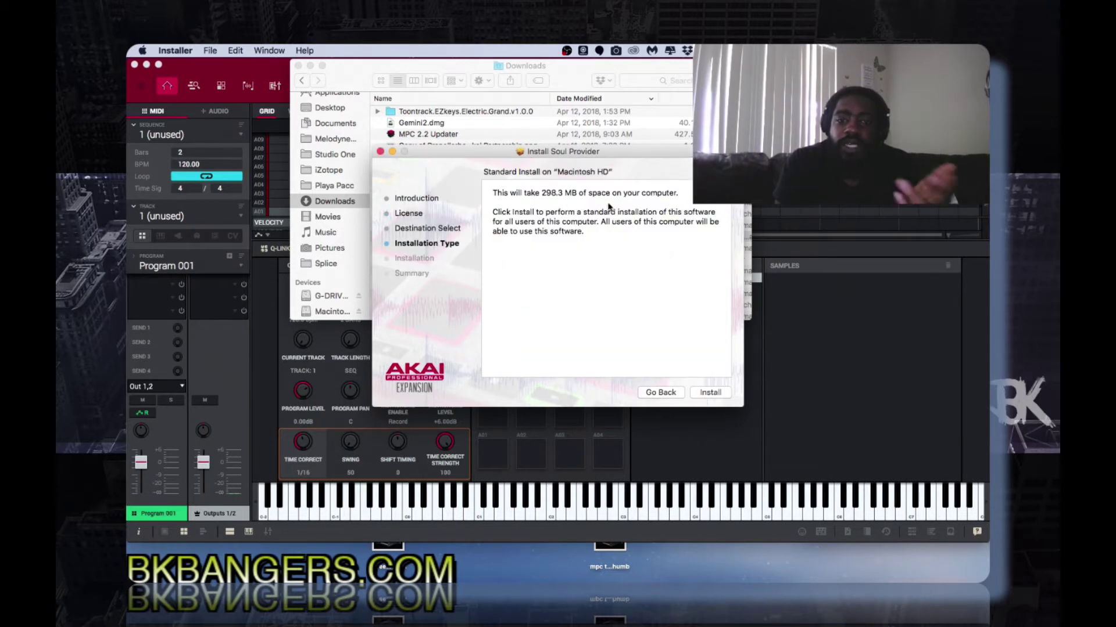
key("super+q")
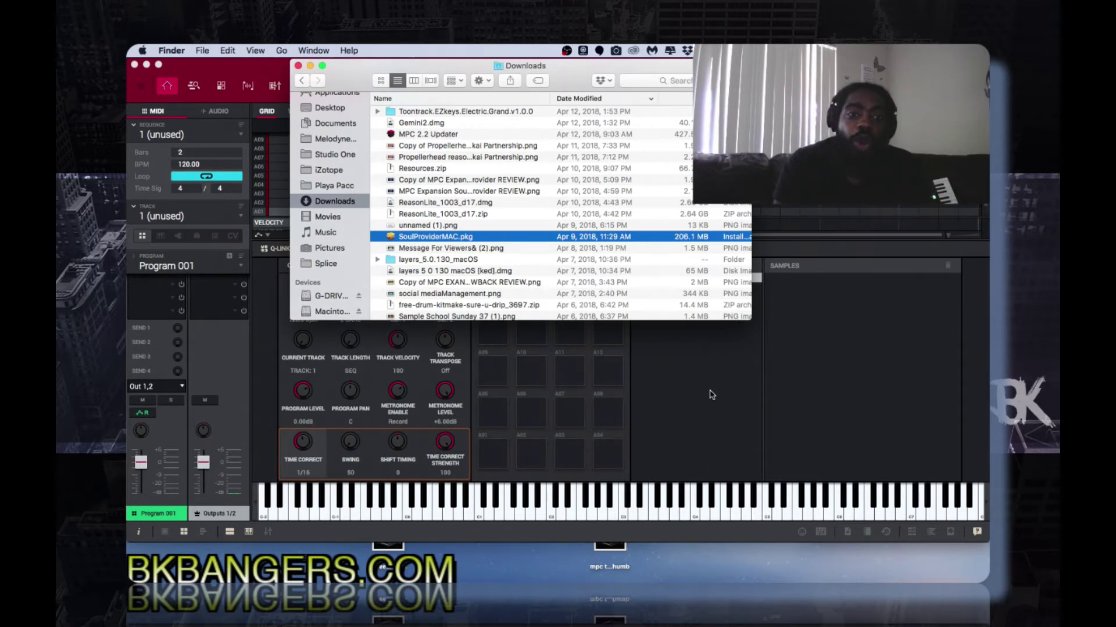
Back in MPC, find and open Soul Provider in the expansion browser, then close the browser.
left_click(818, 347)
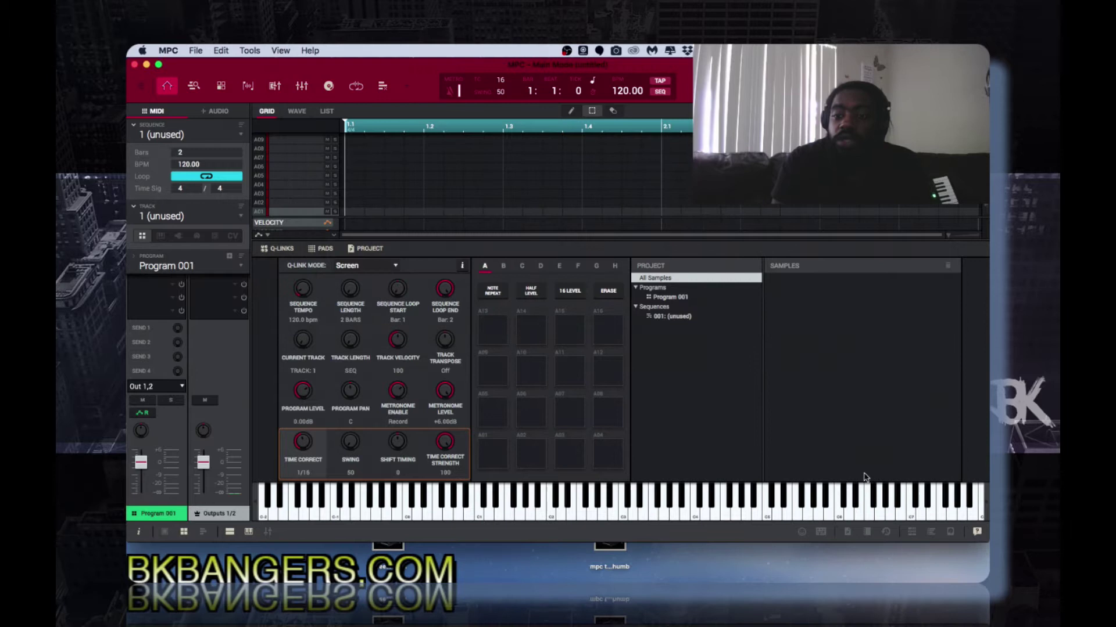
left_click(931, 533)
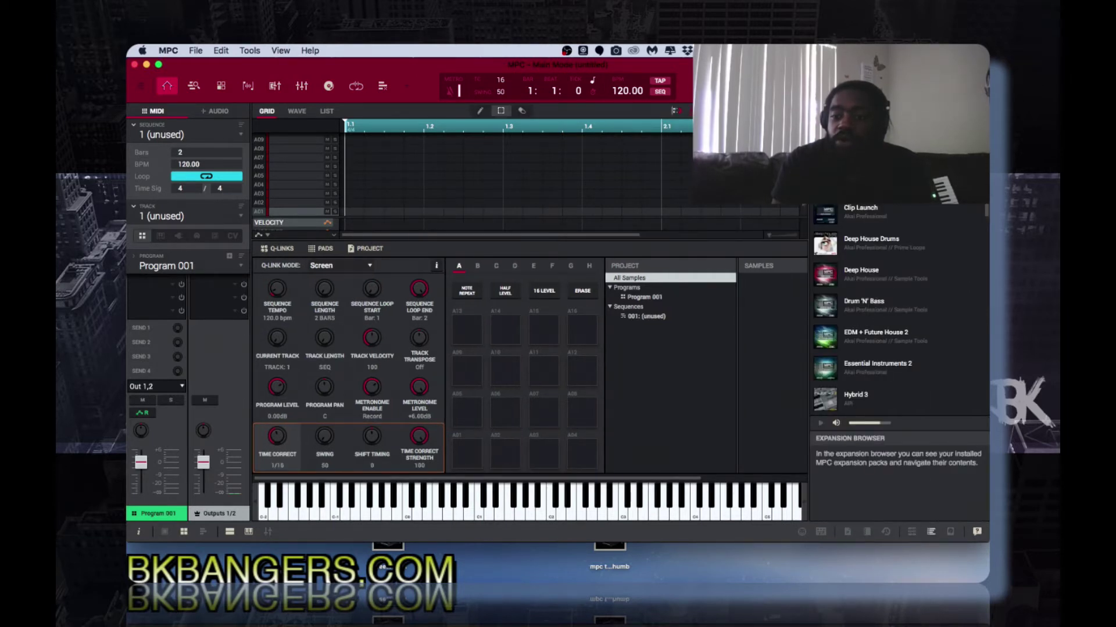
scroll(878, 314, "down", 5)
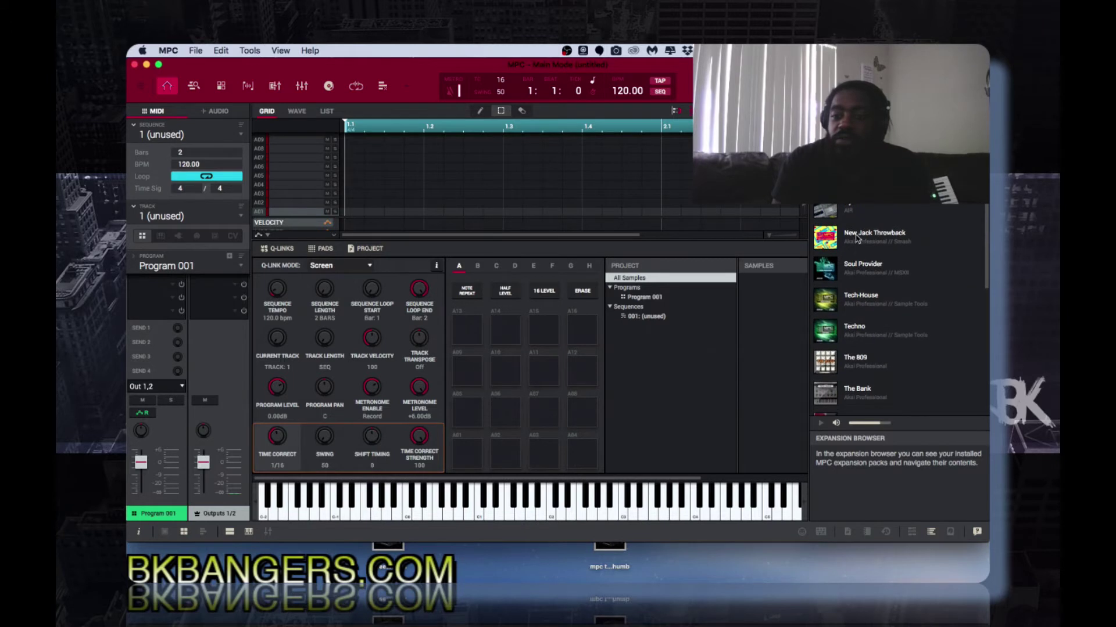
left_click(859, 265)
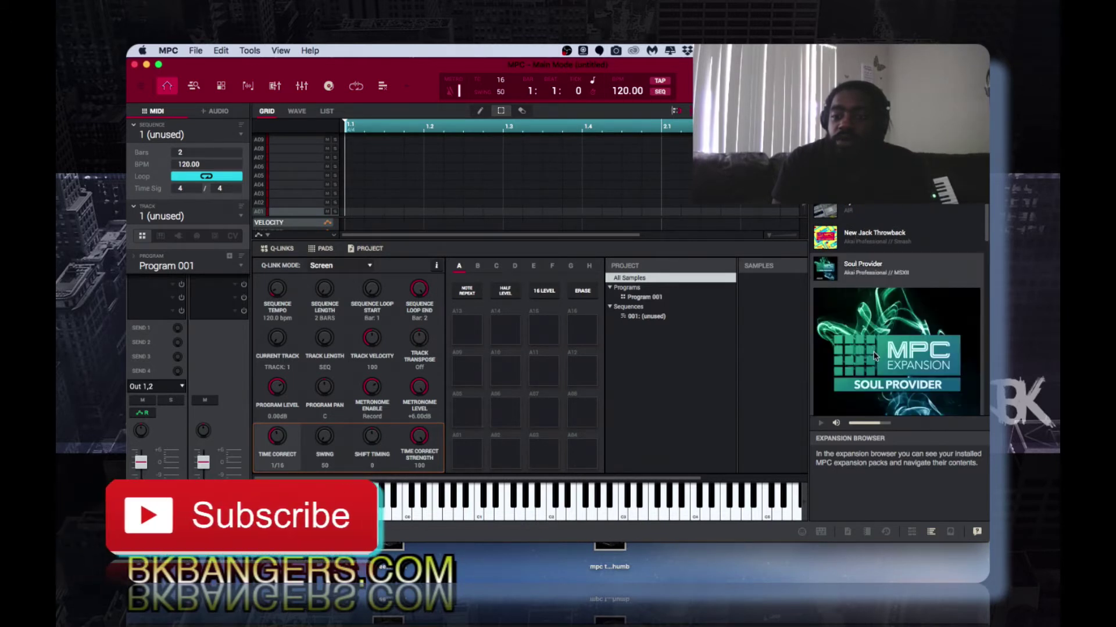
scroll(874, 356, "down", 4)
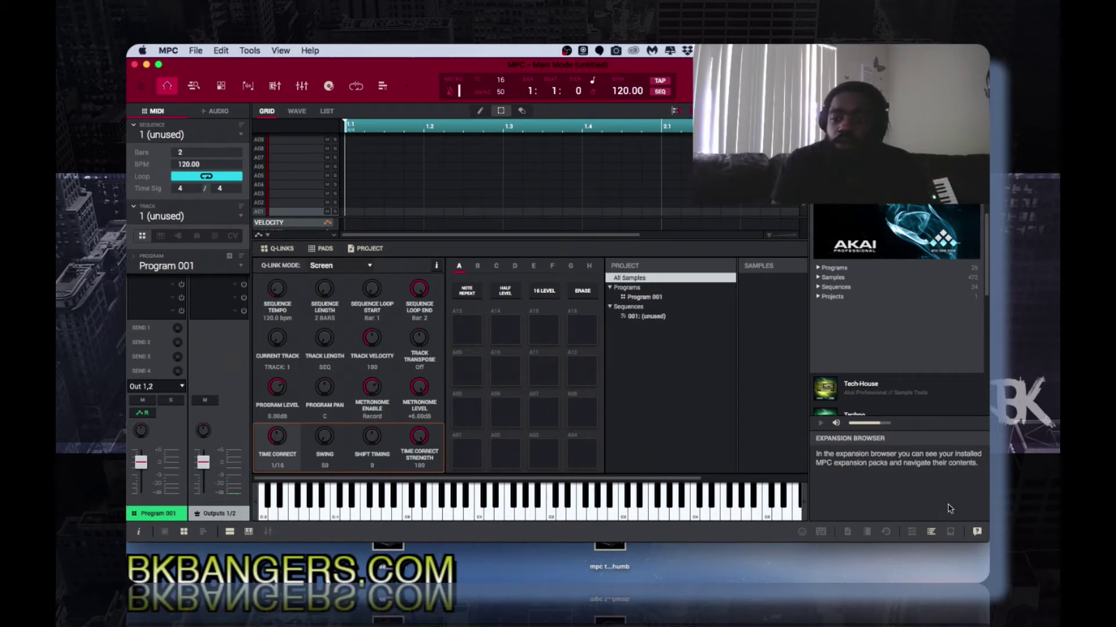
left_click(930, 533)
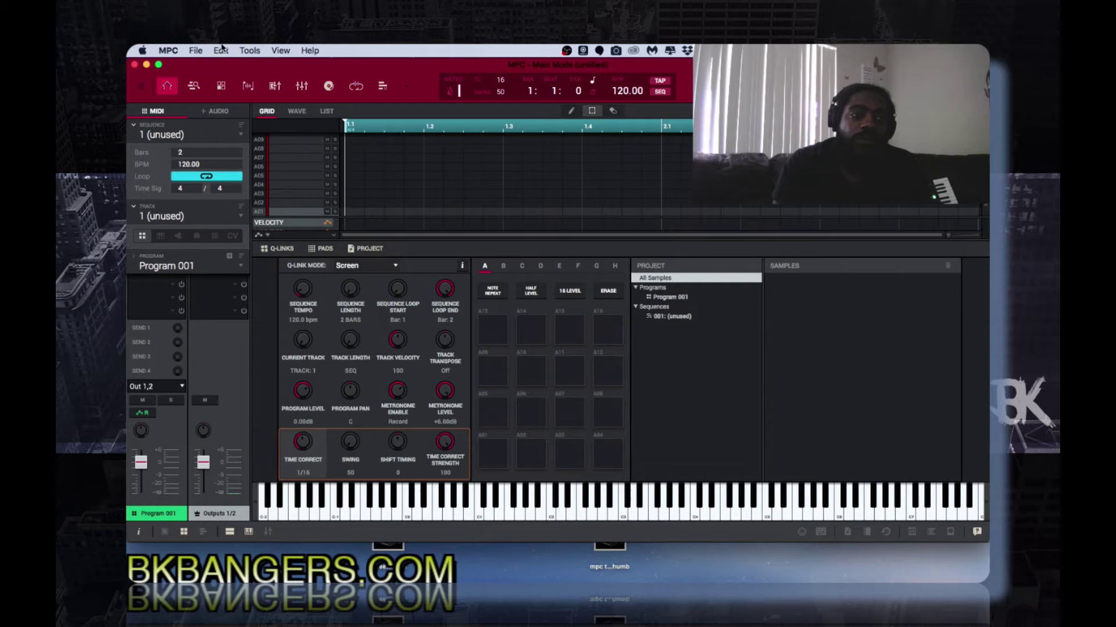
Open Tools > Expansion Manager and scroll through the list of installed expansions.
left_click(248, 52)
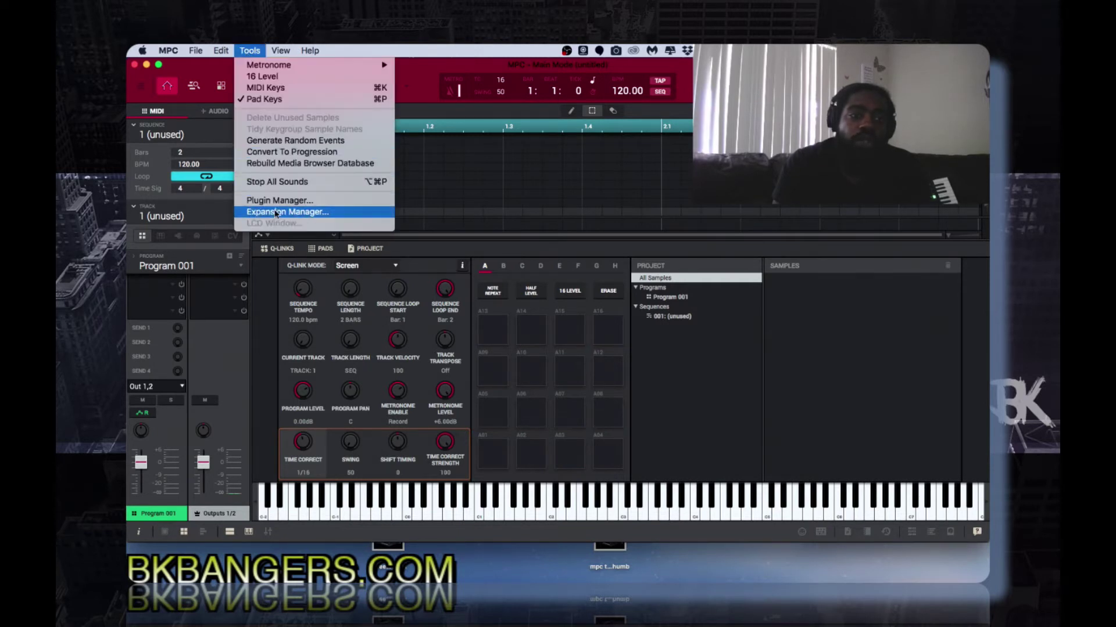
left_click(343, 213)
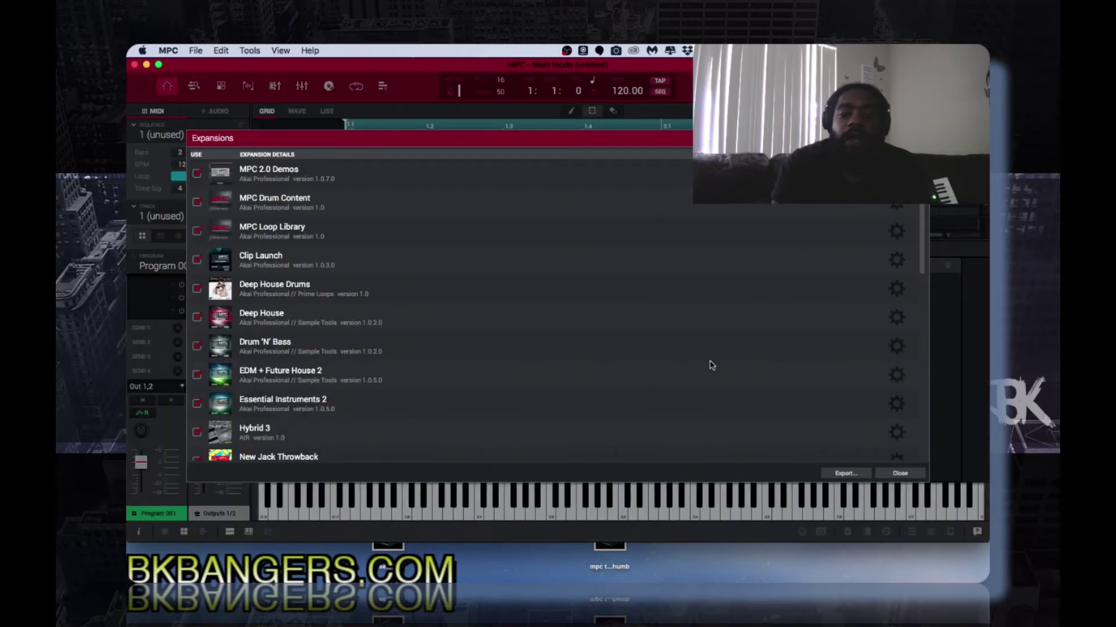
scroll(655, 396, "down", 3)
scroll(654, 396, "down", 10)
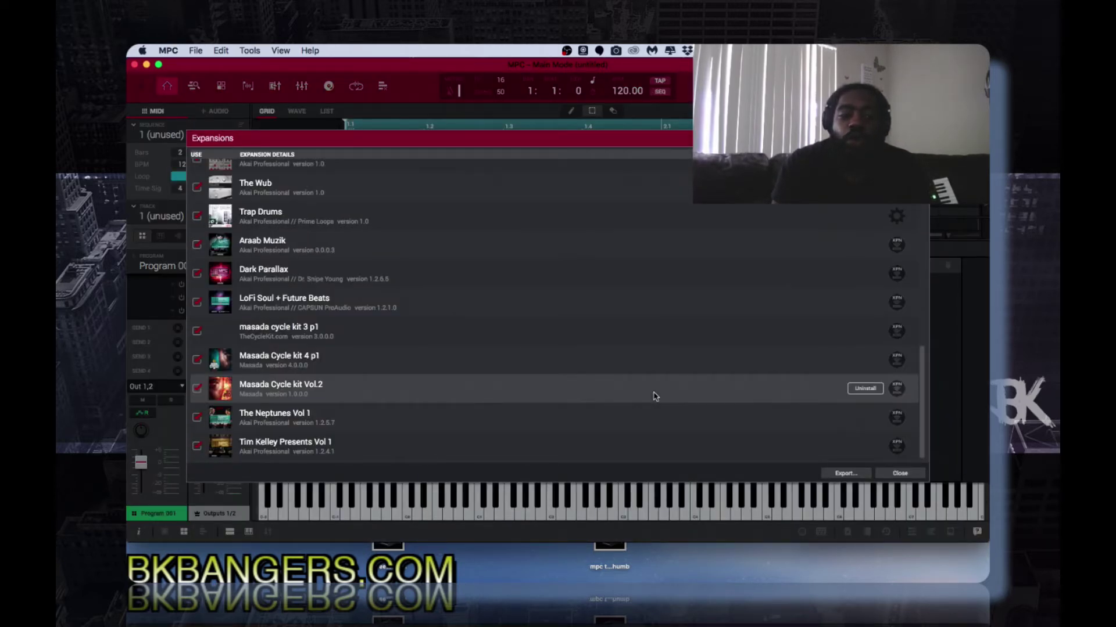
scroll(654, 395, "up", 12)
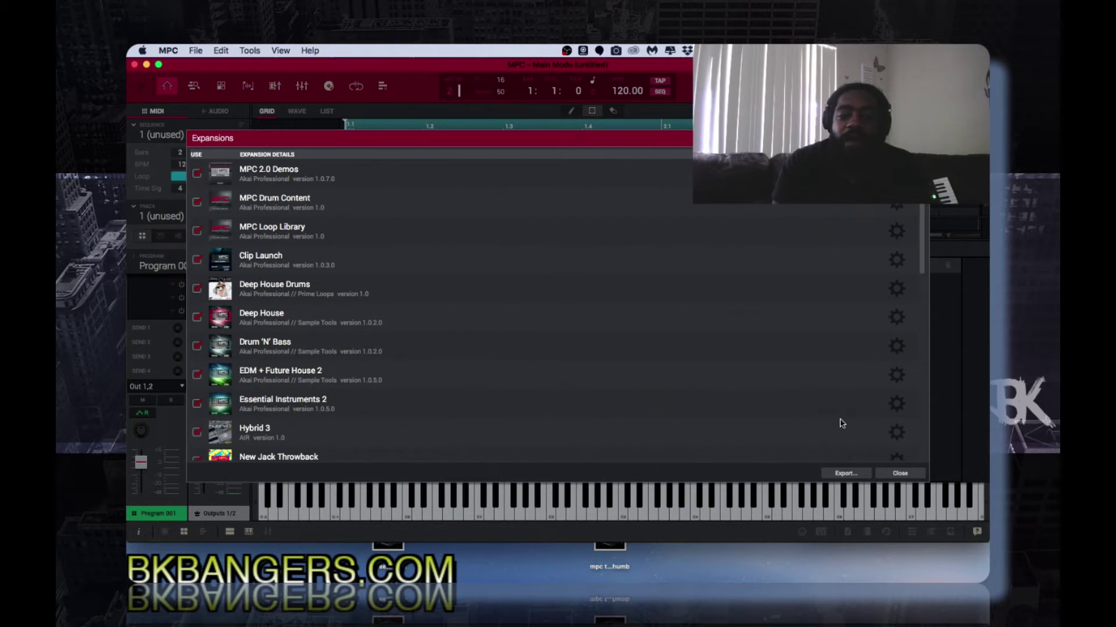
left_click(845, 473)
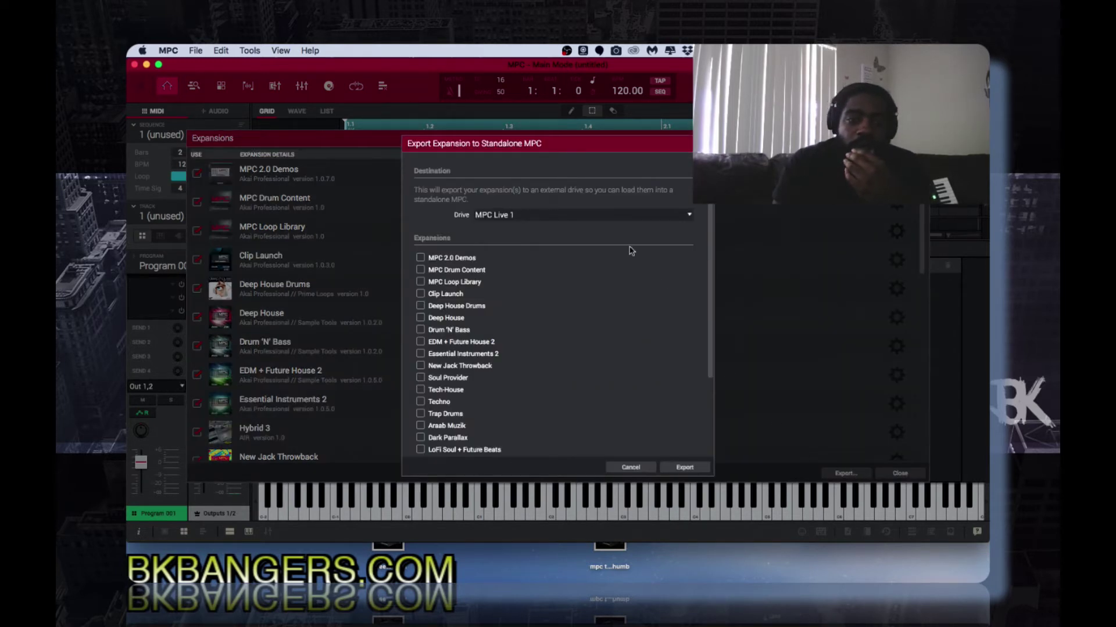
left_click(690, 216)
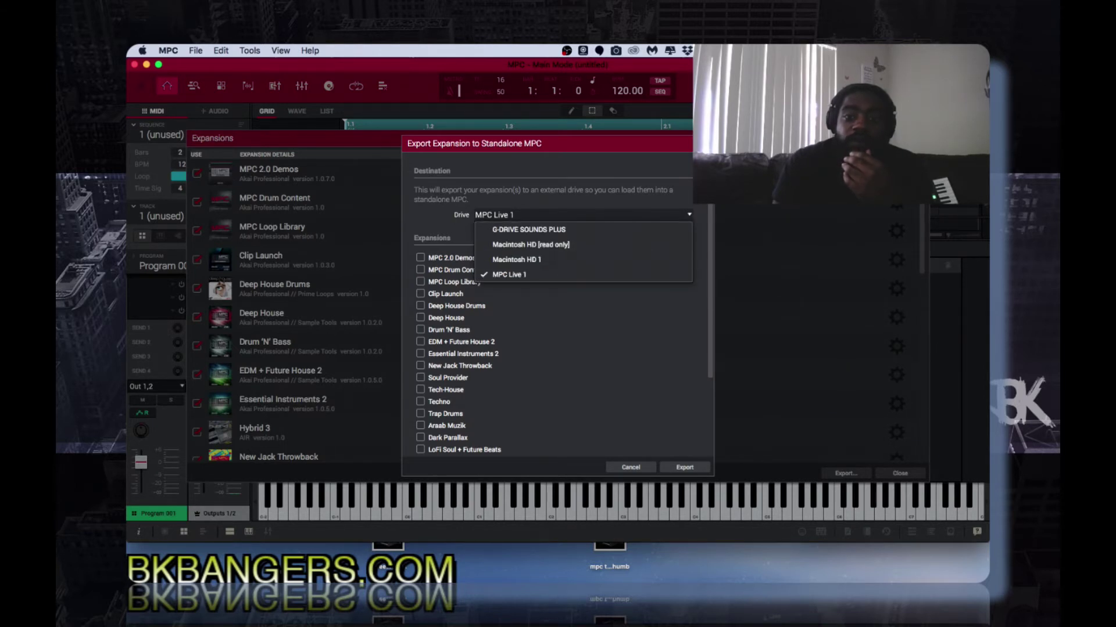
key("Escape")
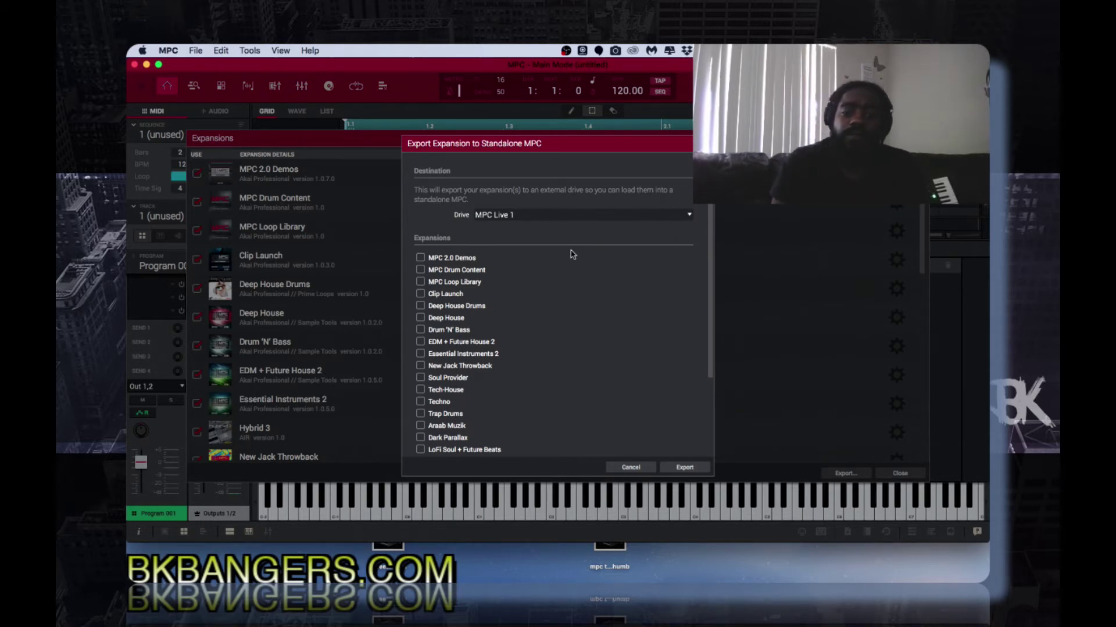
Tick New Jack Throwback, Soul Provider, Araab Muzik, Dark Parallax, LoFi Soul + Future Beats, Tim Kelley Presents Vol 1.
scroll(573, 254, "down", 3)
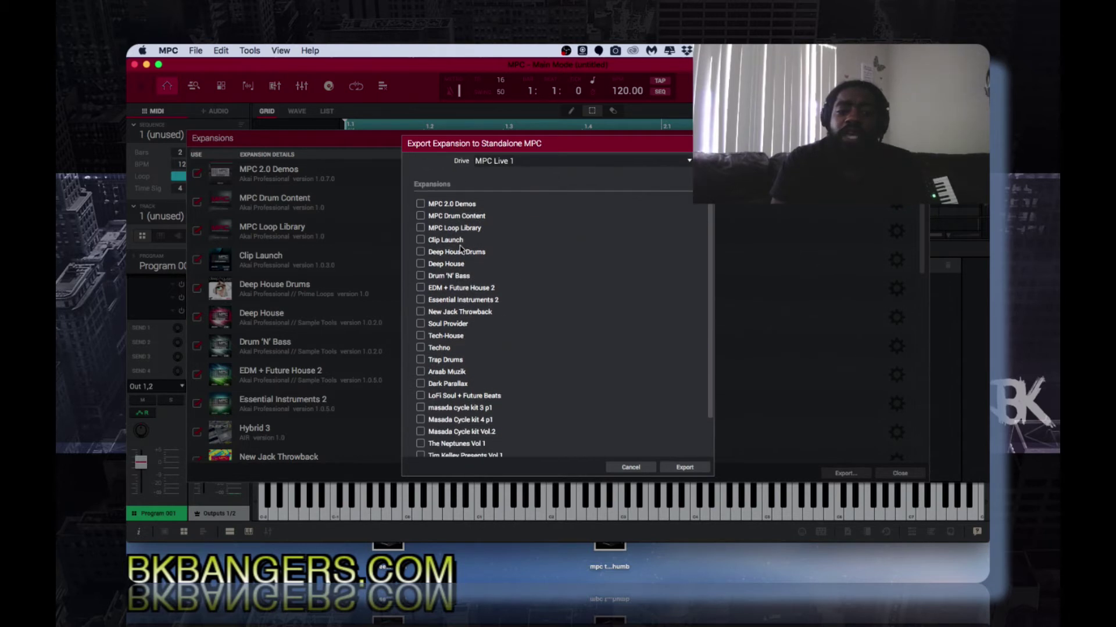
scroll(460, 249, "down", 1)
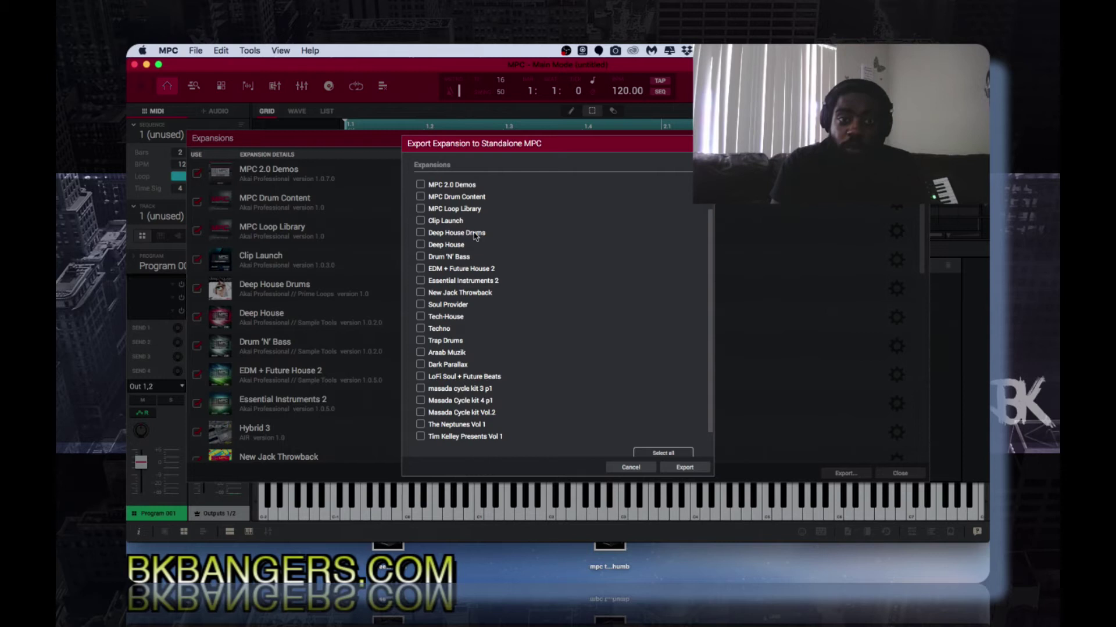
left_click(420, 293)
left_click(421, 305)
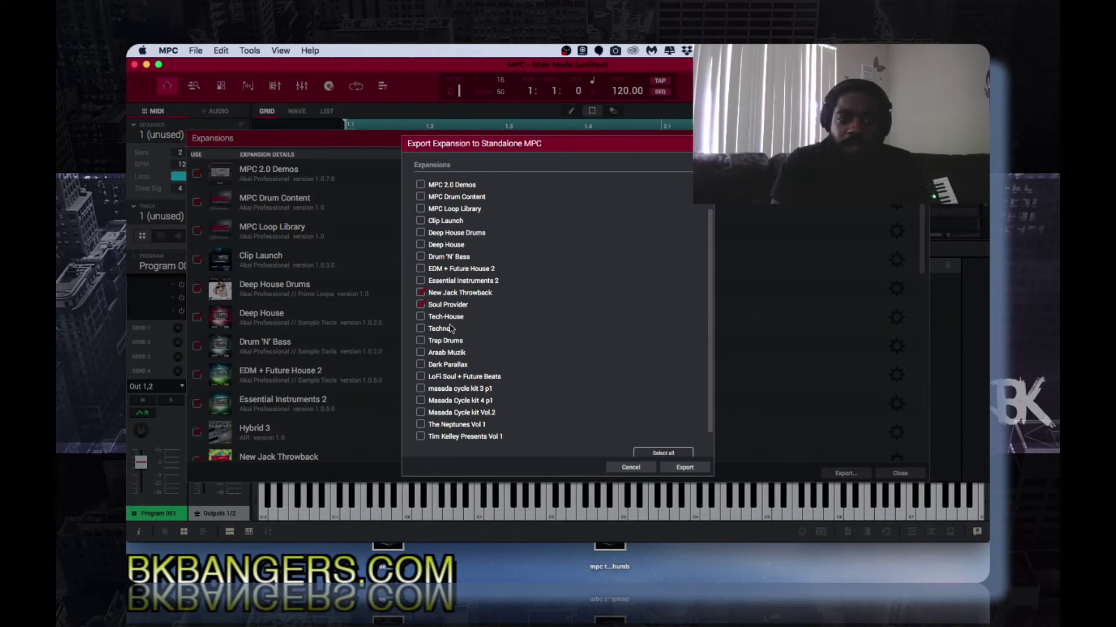
scroll(452, 329, "down", 2)
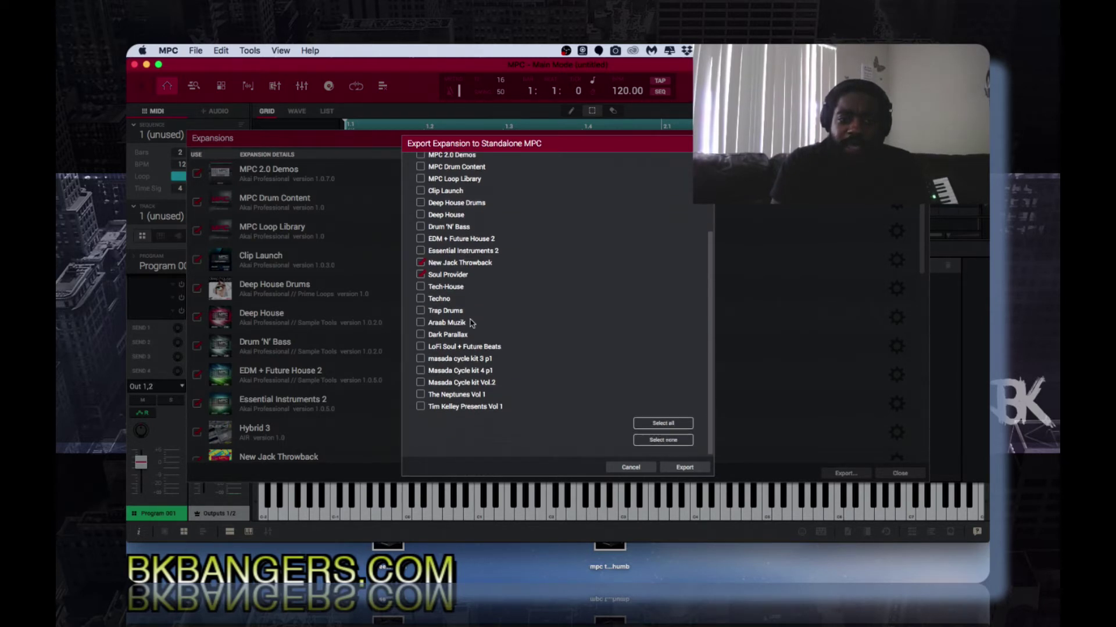
left_click(421, 323)
left_click(422, 335)
left_click(421, 347)
left_click(420, 406)
Review the ticked checklist, switch away briefly, and return to the MPC export dialog.
scroll(479, 375, "up", 3)
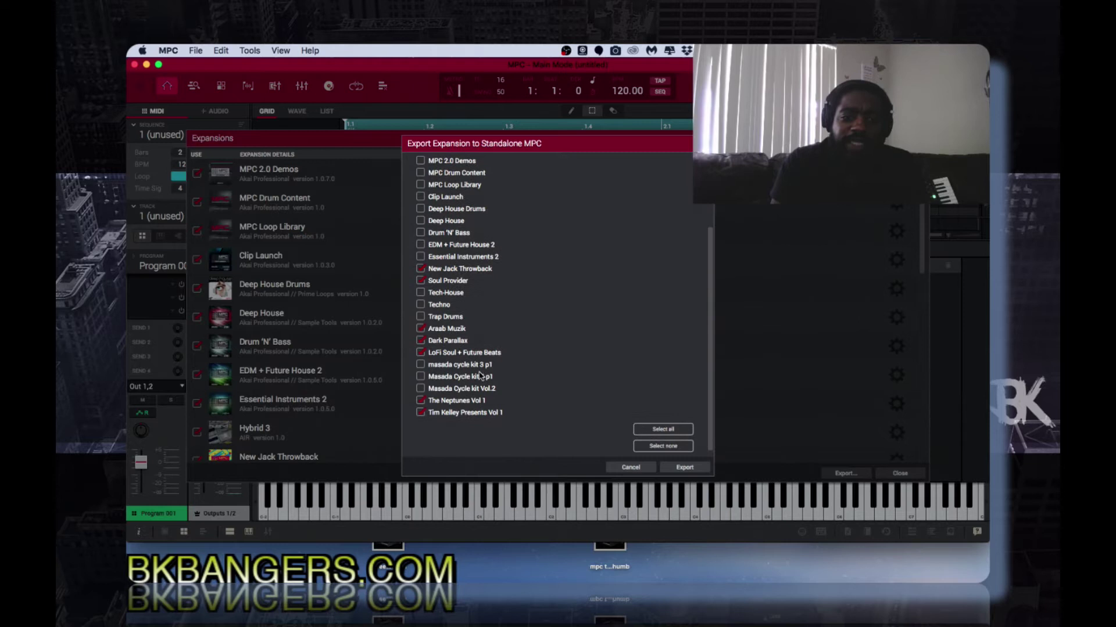
scroll(480, 375, "up", 3)
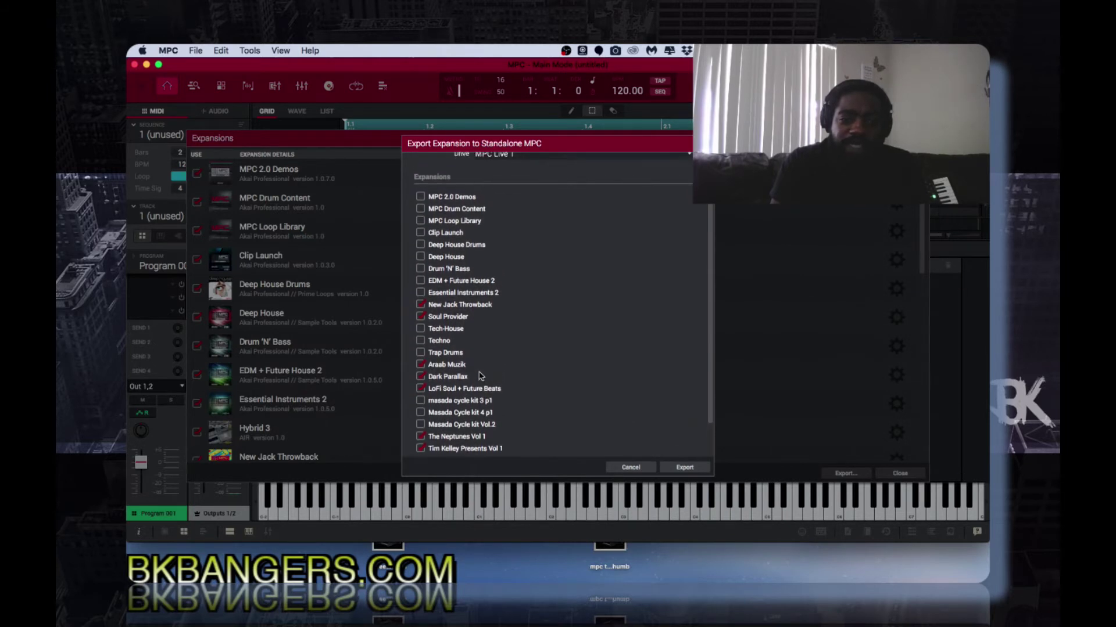
scroll(480, 374, "up", 3)
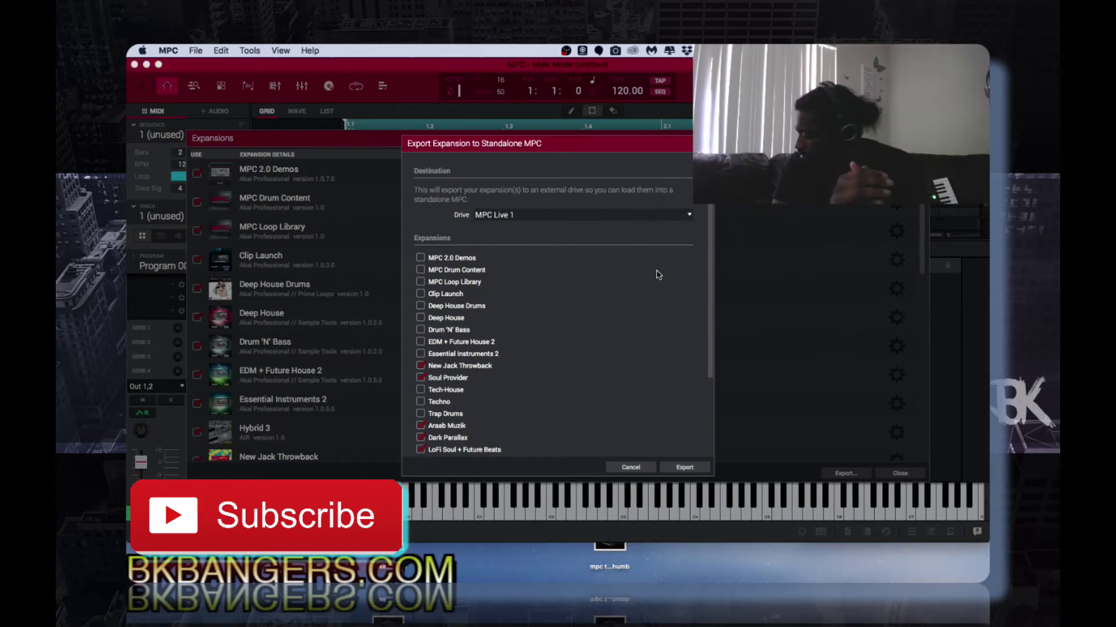
key("super+Tab")
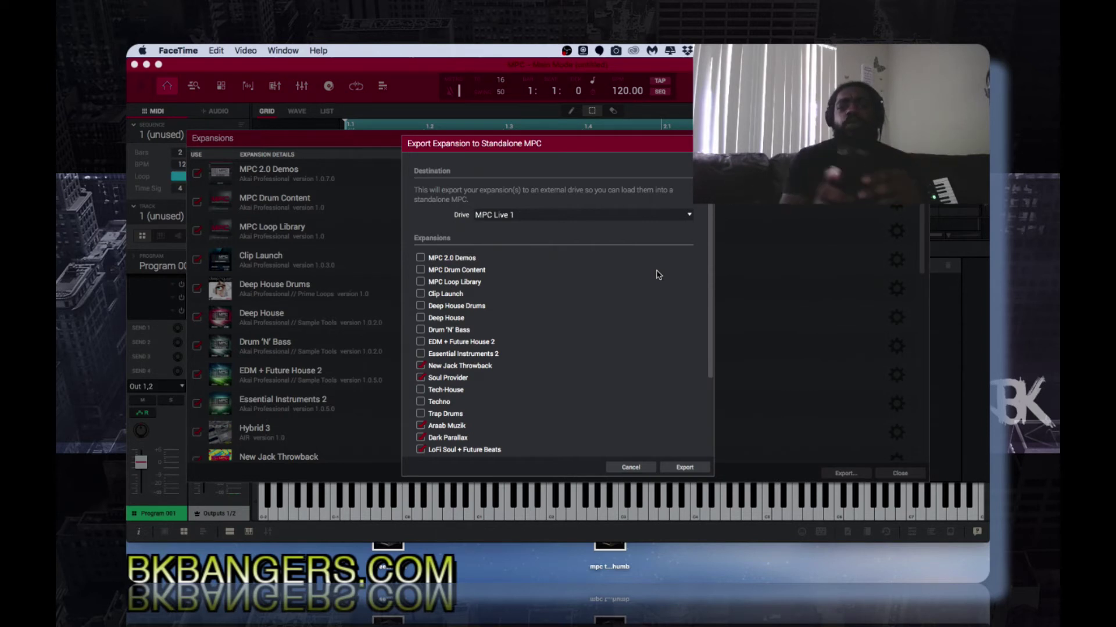
left_click(589, 411)
scroll(590, 411, "down", 3)
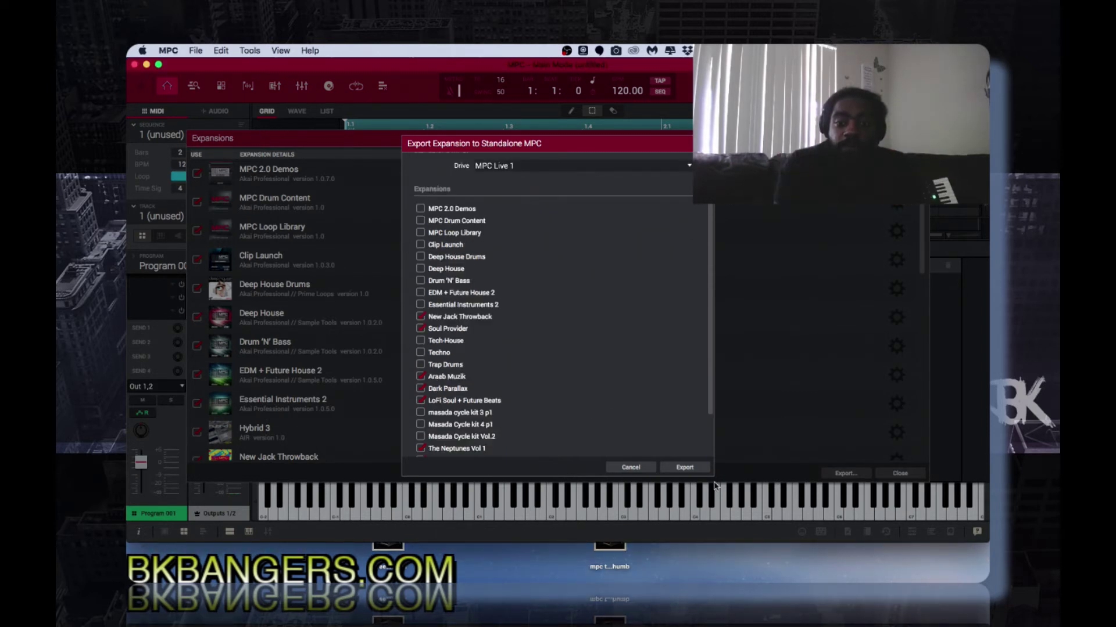
Export the ticked expansions to MPC Live 1 and wait for Expansion Export Success.
left_click(684, 468)
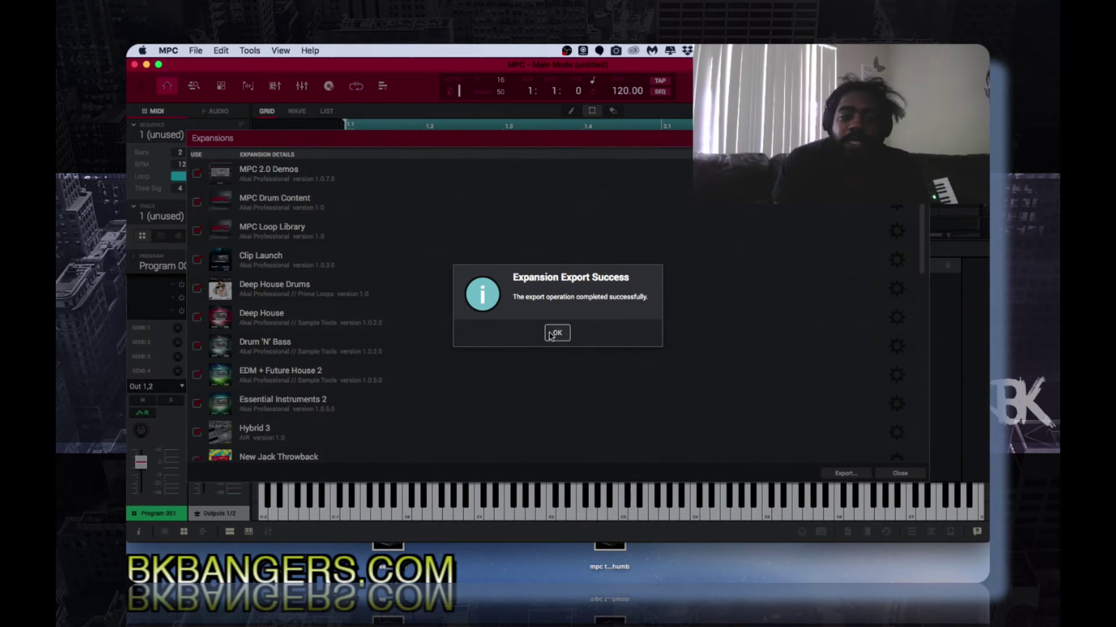
Acknowledge the Expansion Export Success message with OK.
left_click(553, 334)
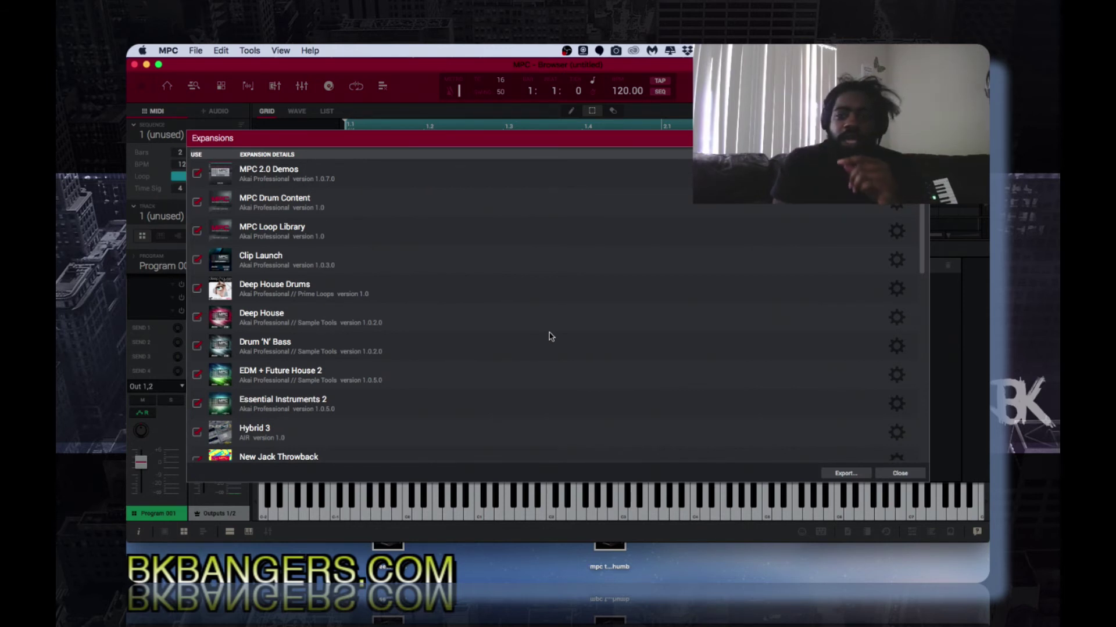
Close the Expansions manager window to return to the empty Program 001 project.
scroll(501, 379, "down", 8)
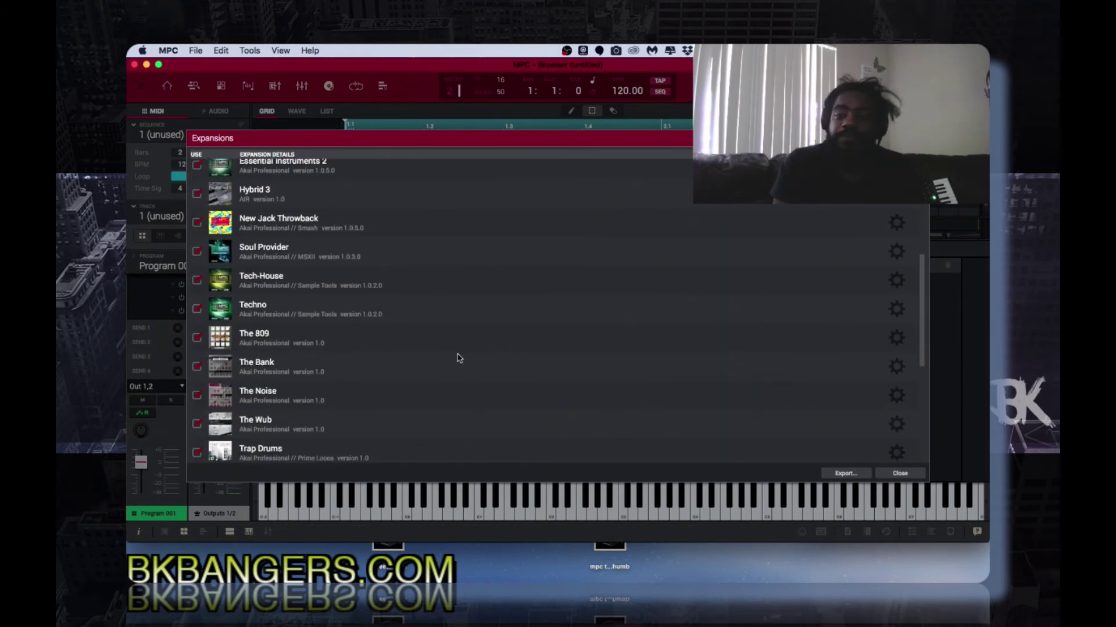
left_click(899, 476)
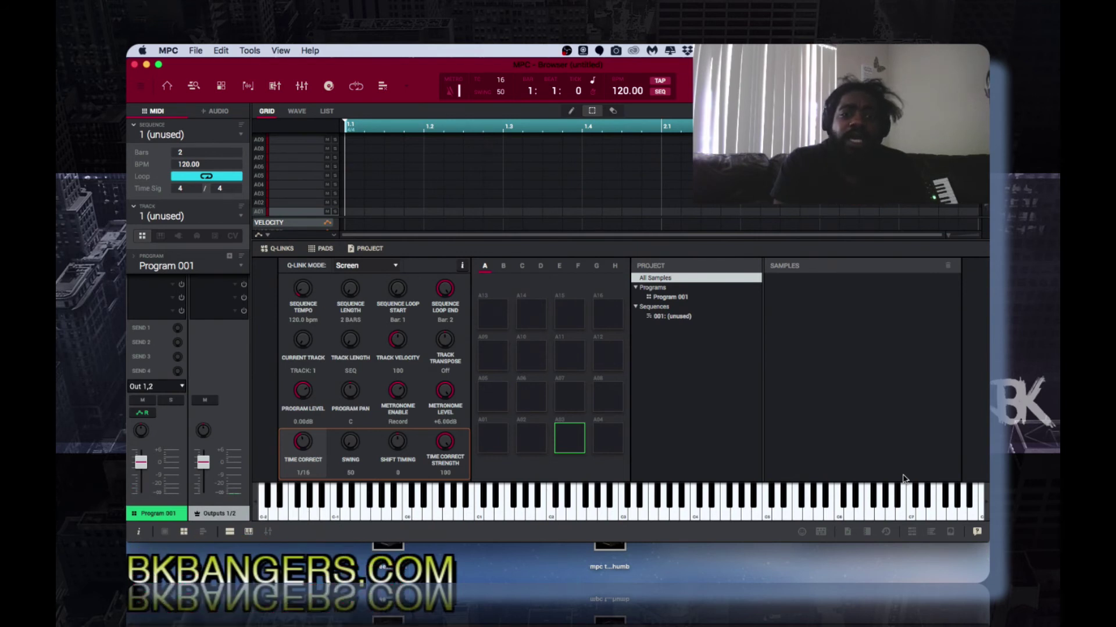
Reopen the Expansion Manager's Export dialog, keeping MPC Live 1 as the destination drive.
left_click(247, 52)
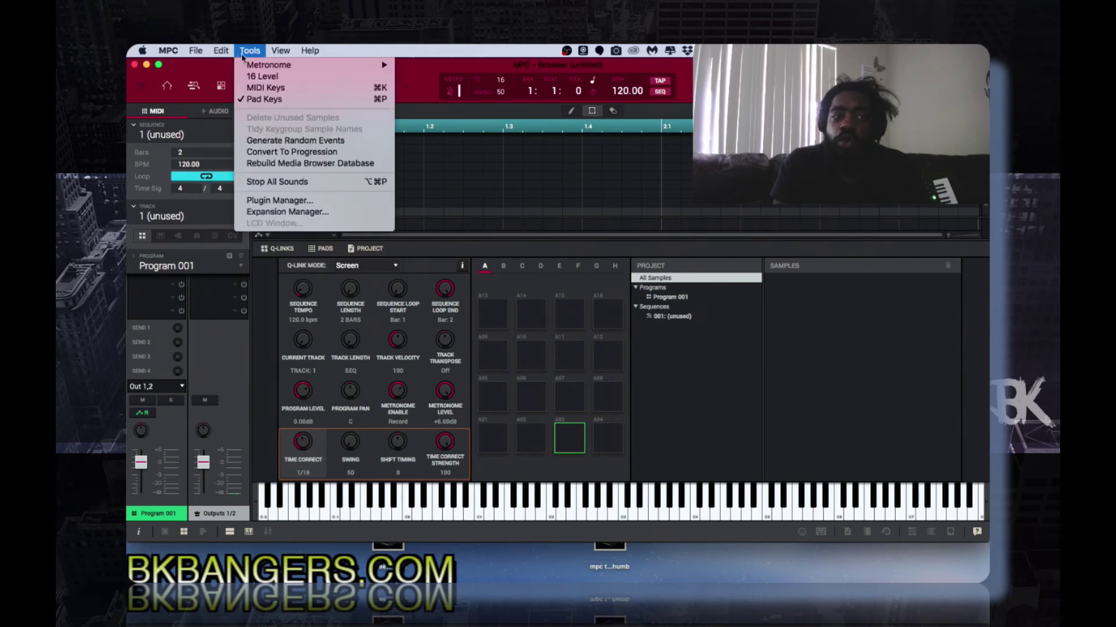
left_click(300, 213)
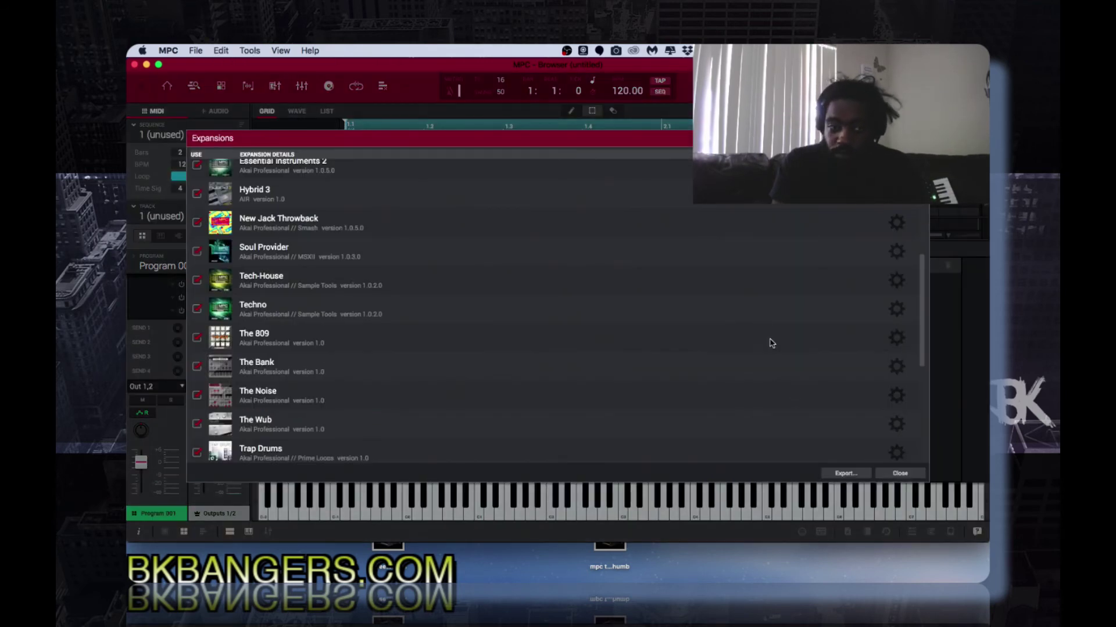
left_click(845, 474)
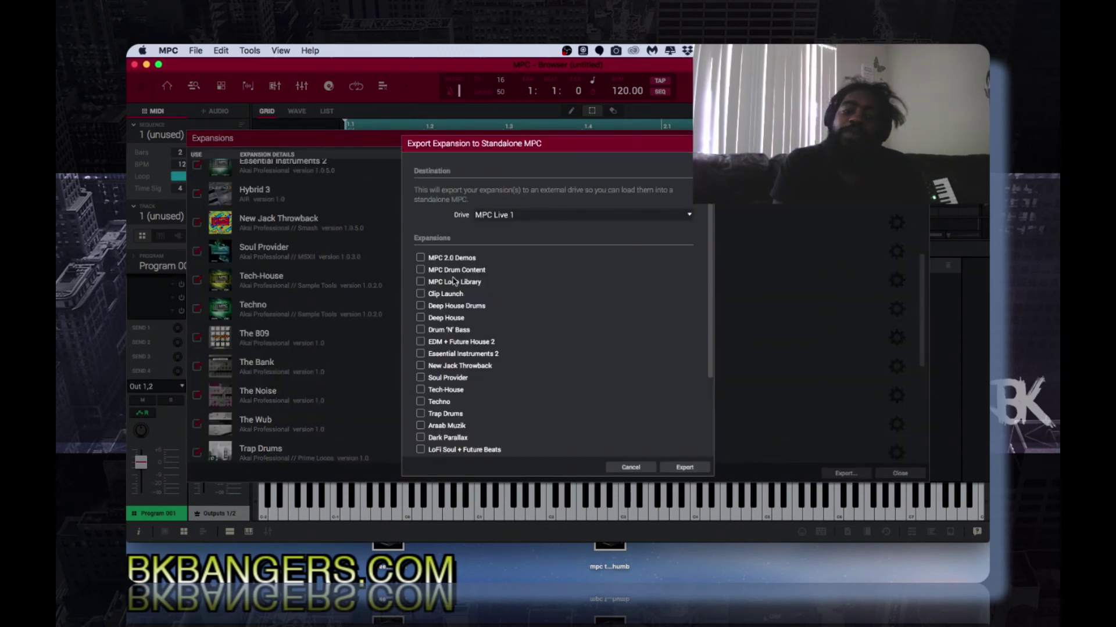
left_click(689, 216)
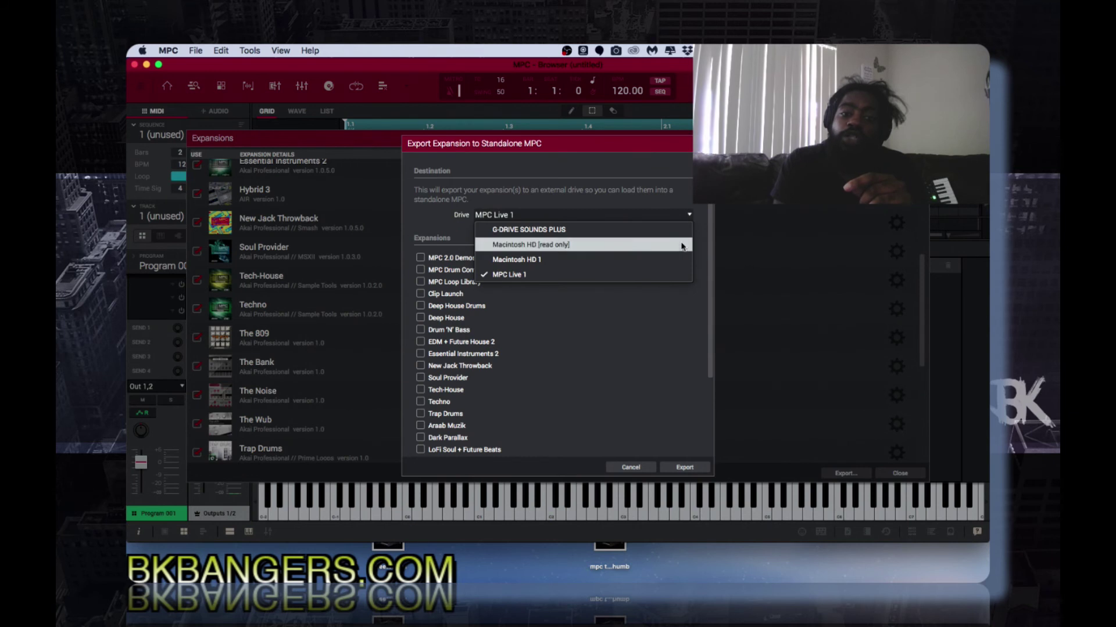
left_click(685, 194)
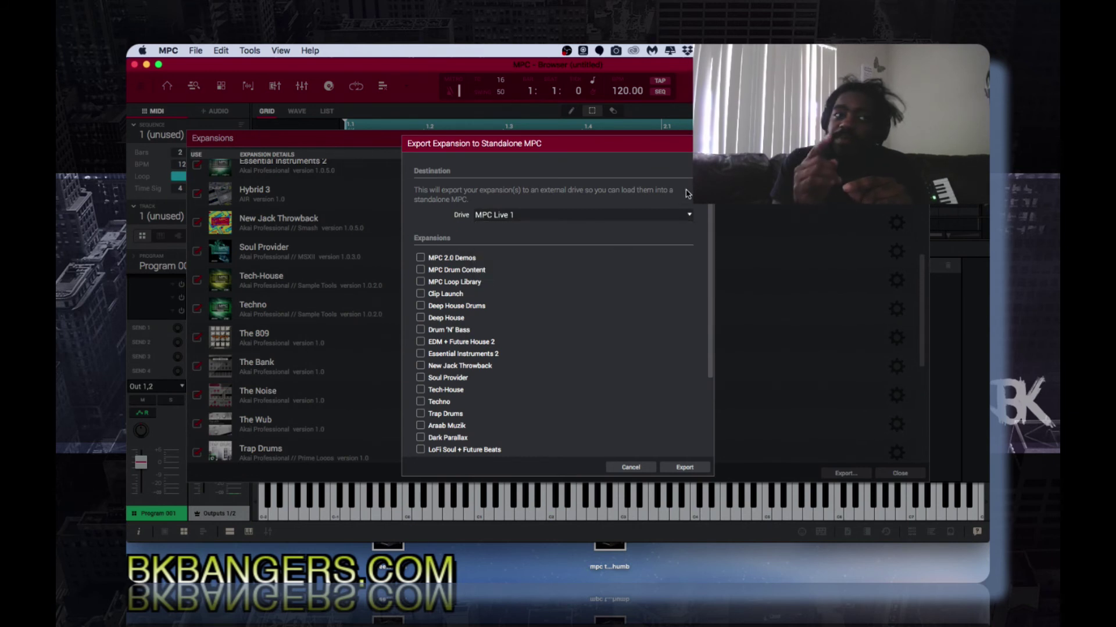